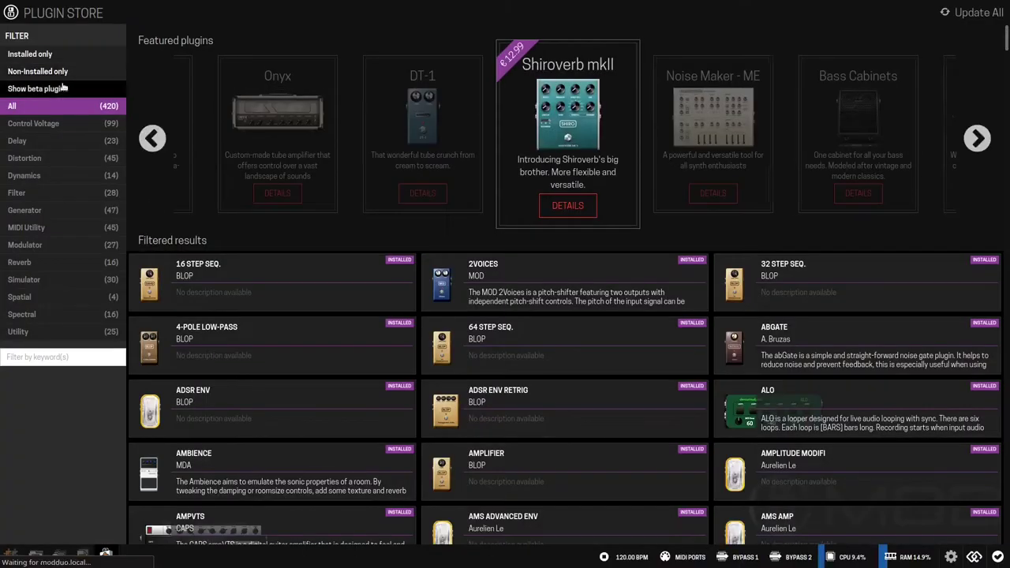
- Advance the Plugin Store's featured-plugin carousel two pages to the right
left_click(982, 130)
left_click(983, 131)
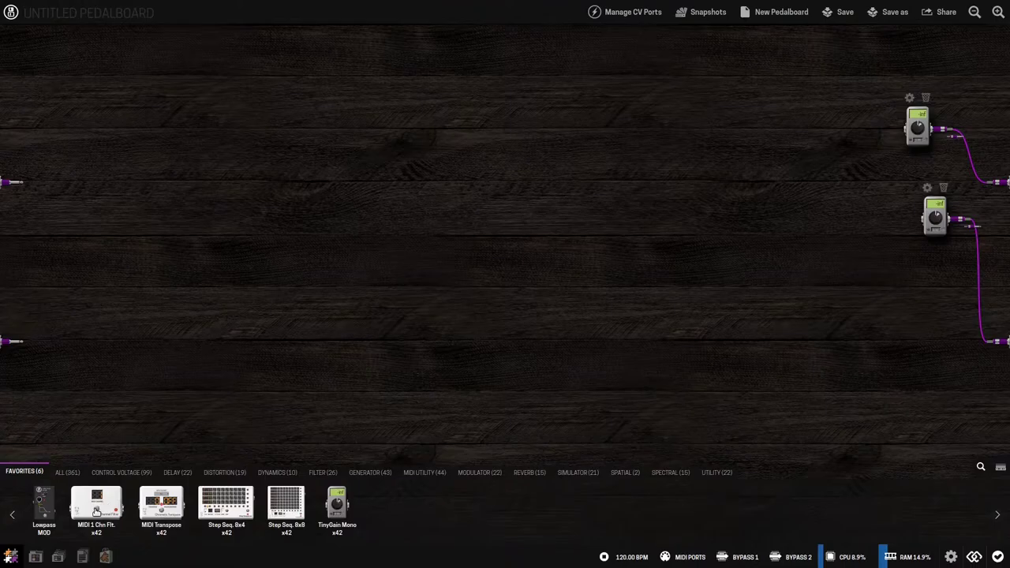
- Add a MIDI Channel Filter fed by the MIDI input, plus Red Zeppelin drums cabled to both gains
left_click_drag(96, 512, 157, 323)
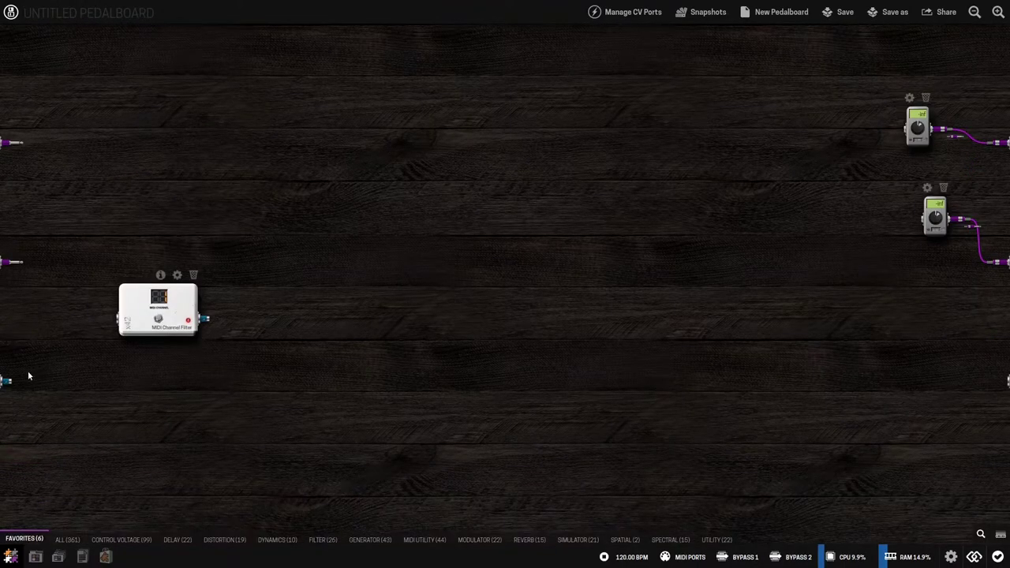
left_click_drag(8, 381, 118, 318)
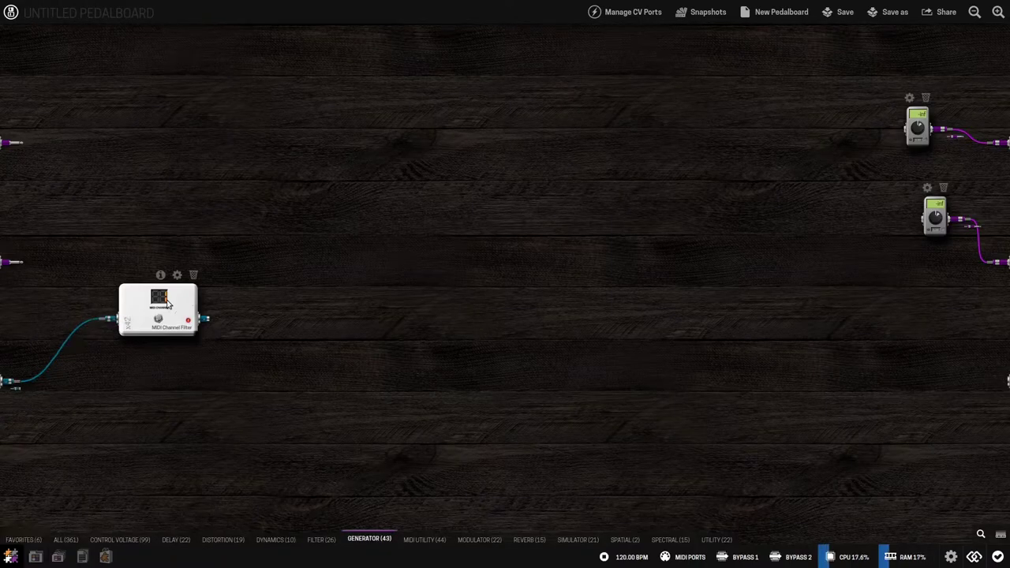
left_click(194, 275)
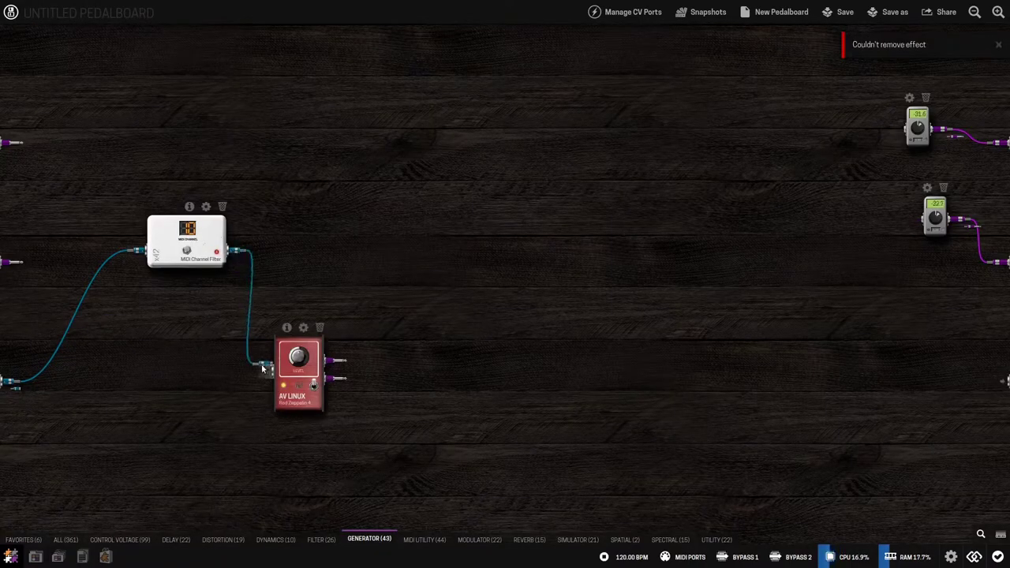
left_click_drag(336, 361, 876, 127)
left_click_drag(341, 379, 907, 219)
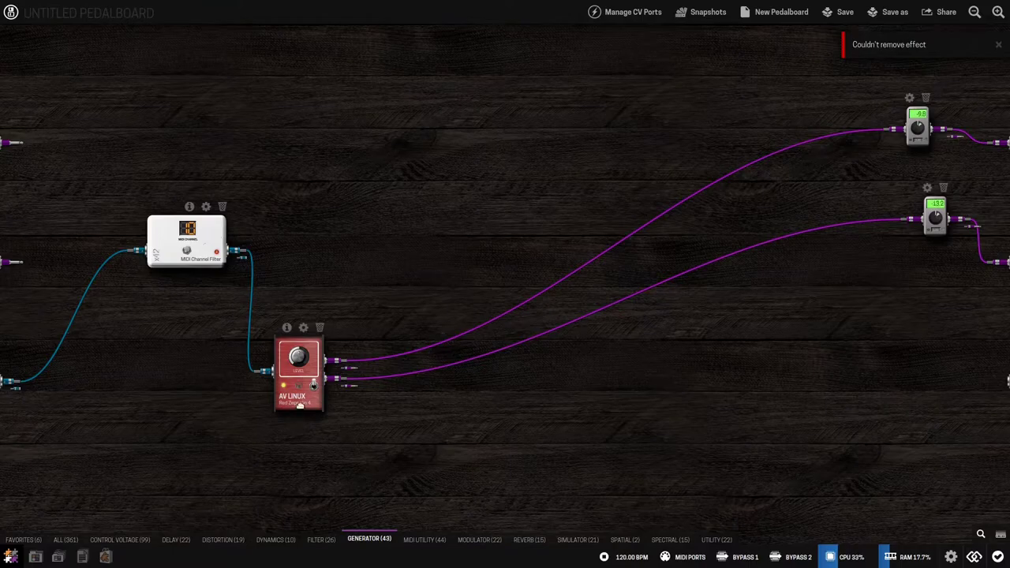
left_click_drag(300, 405, 465, 221)
- Add a second MIDI-fed channel filter and an MDA ePiano cabled to the upper gain
left_click(23, 540)
left_click_drag(96, 512, 203, 353)
left_click_drag(11, 382, 176, 349)
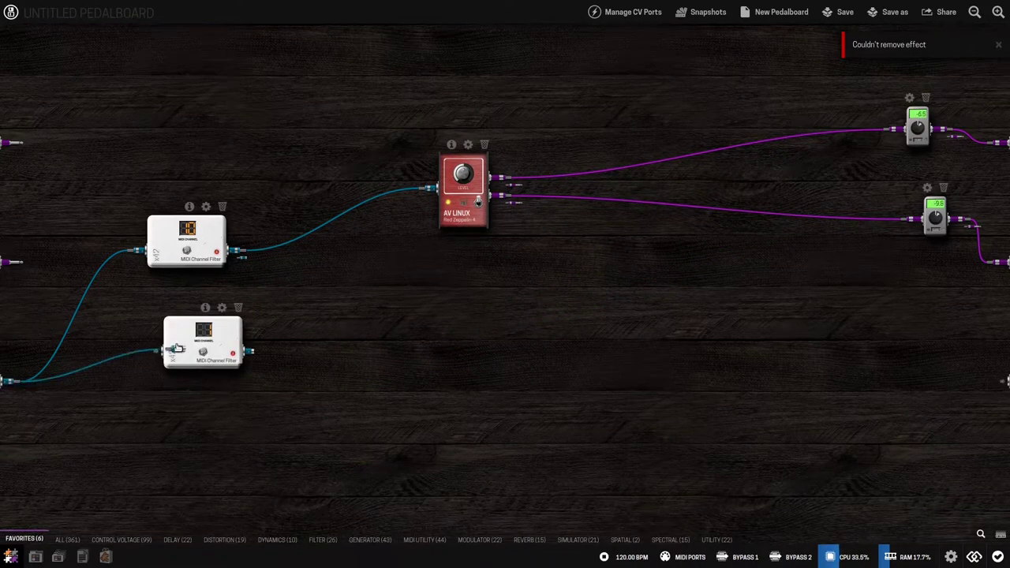
left_click(370, 539)
left_click_drag(507, 513, 439, 316)
left_click_drag(536, 304, 893, 129)
- Cable the ePiano to the lower gain, then add a third filter feeding Fluid Bass wired to both gains
left_click_drag(536, 323, 899, 219)
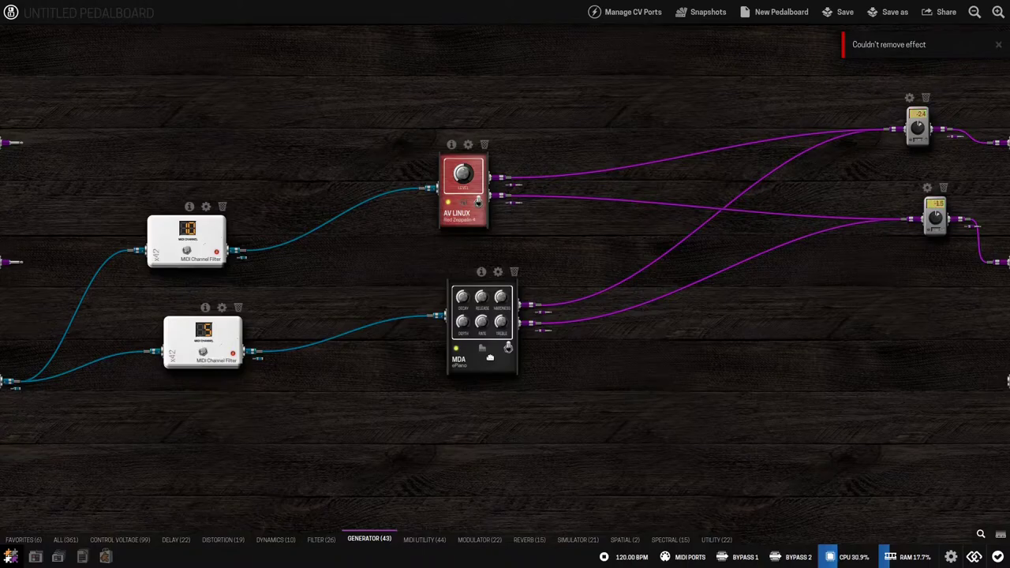
left_click_drag(490, 357, 397, 338)
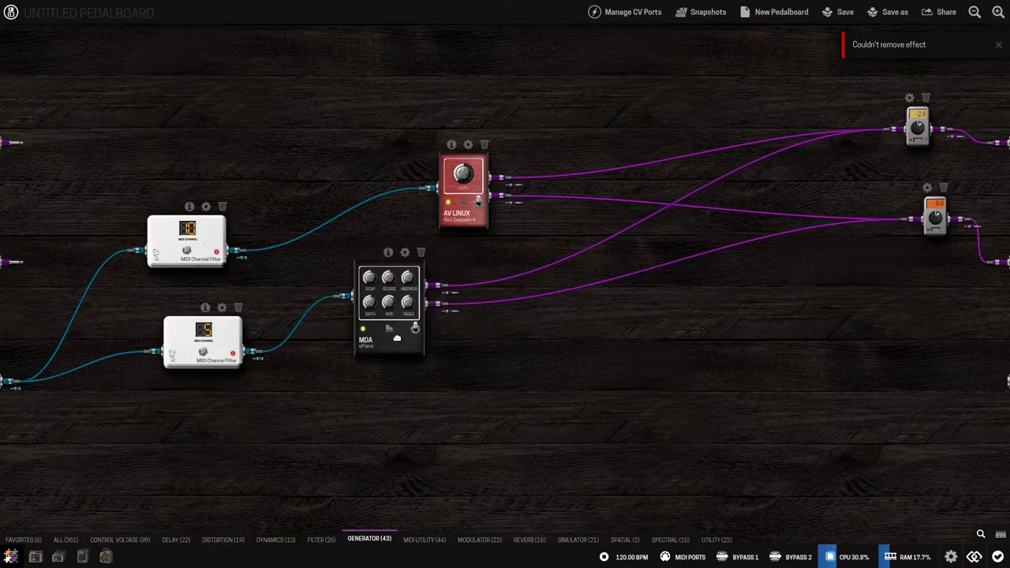
left_click_drag(99, 505, 377, 481)
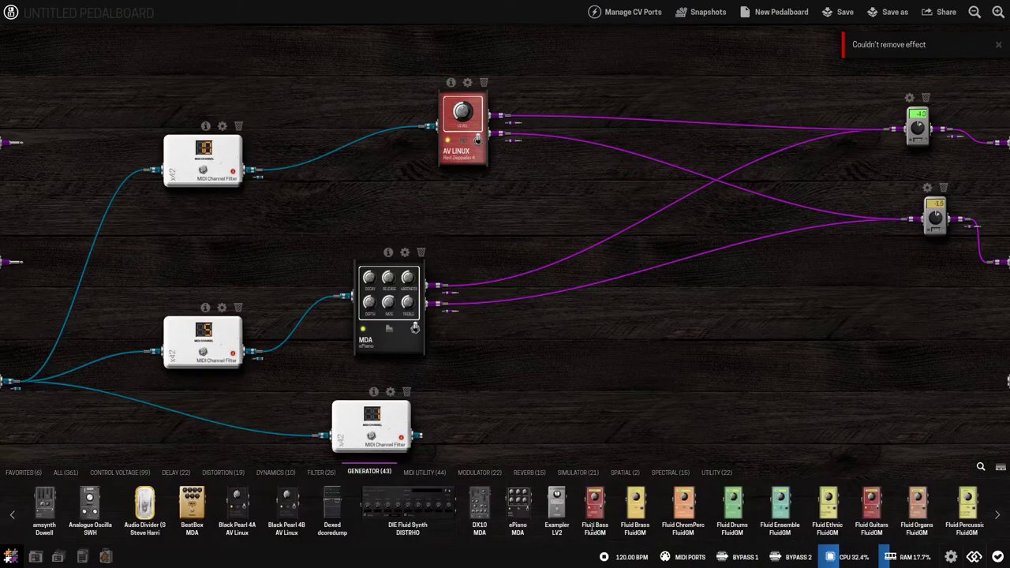
left_click_drag(595, 505, 555, 389)
left_click_drag(420, 435, 519, 387)
left_click_drag(598, 376, 891, 131)
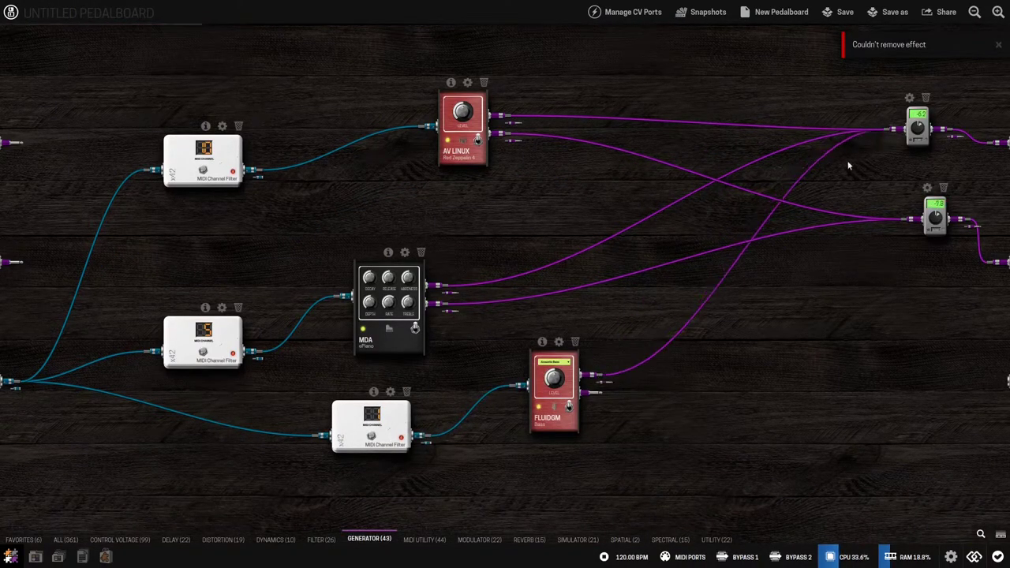
left_click_drag(597, 393, 898, 220)
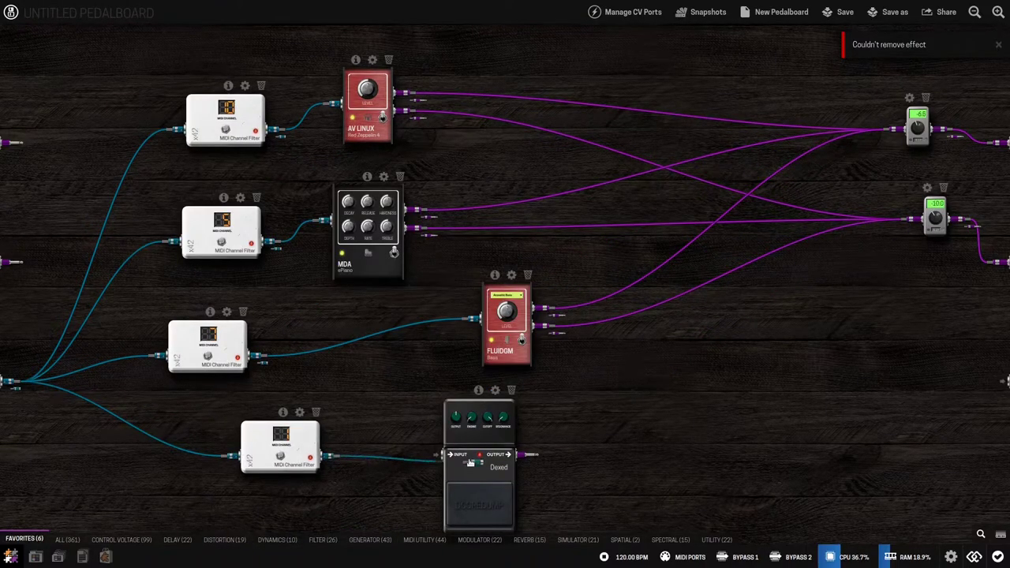
- Feed the Dexed synth from the fourth filter, cable it to both gains, and review its settings
left_click_drag(469, 462, 451, 456)
left_click_drag(530, 455, 891, 132)
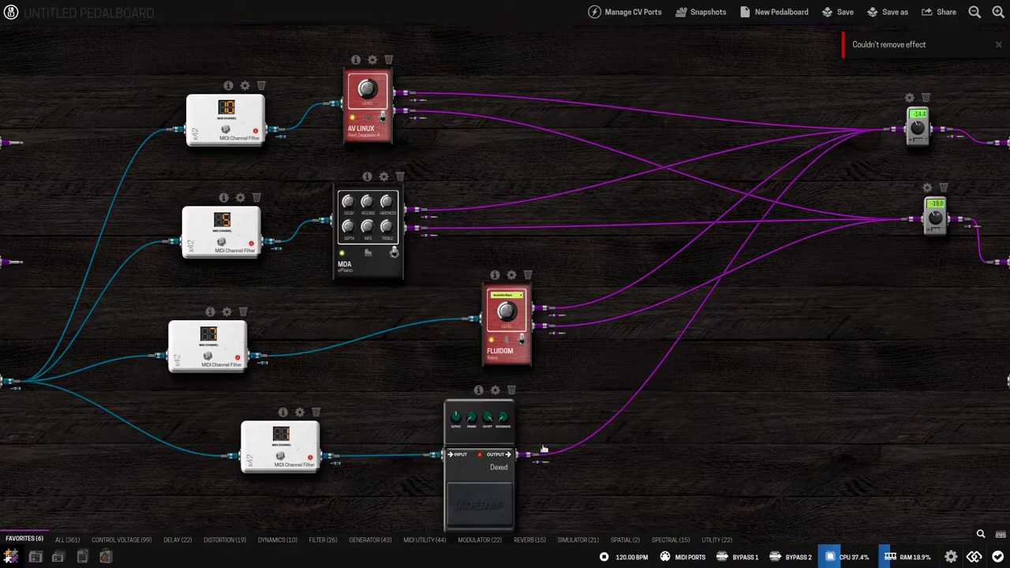
left_click_drag(544, 450, 893, 222)
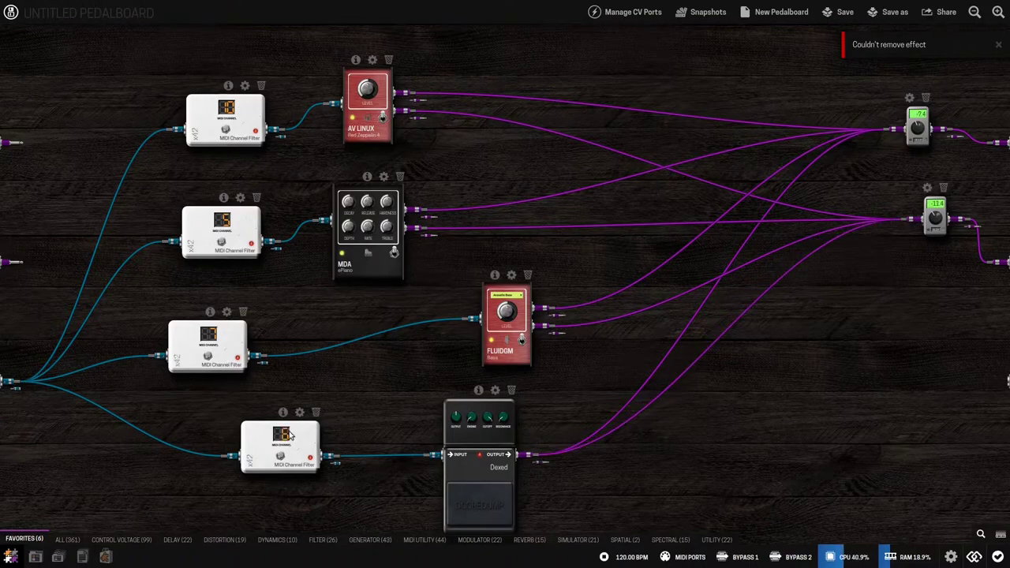
left_click(495, 390)
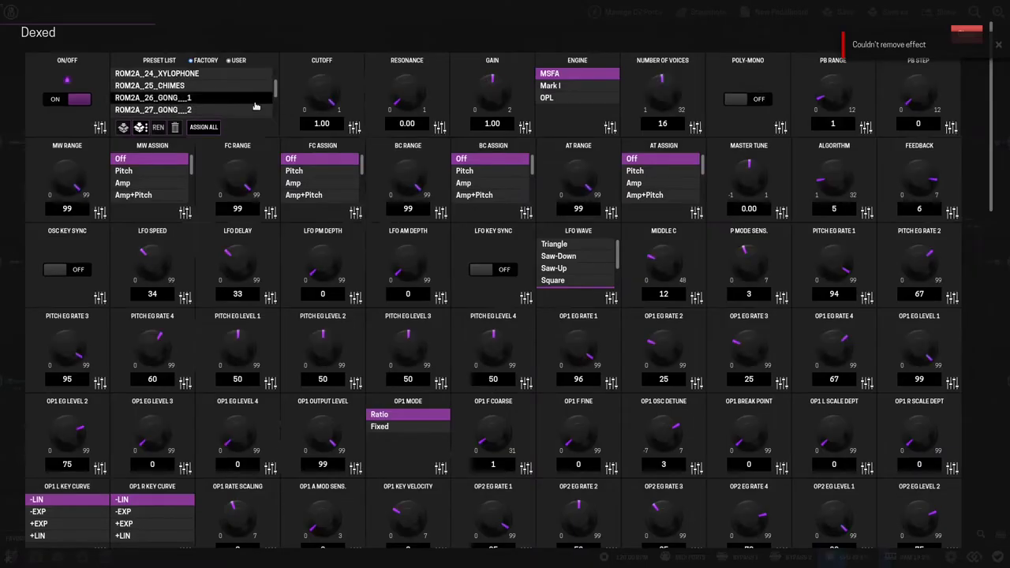
key("Escape")
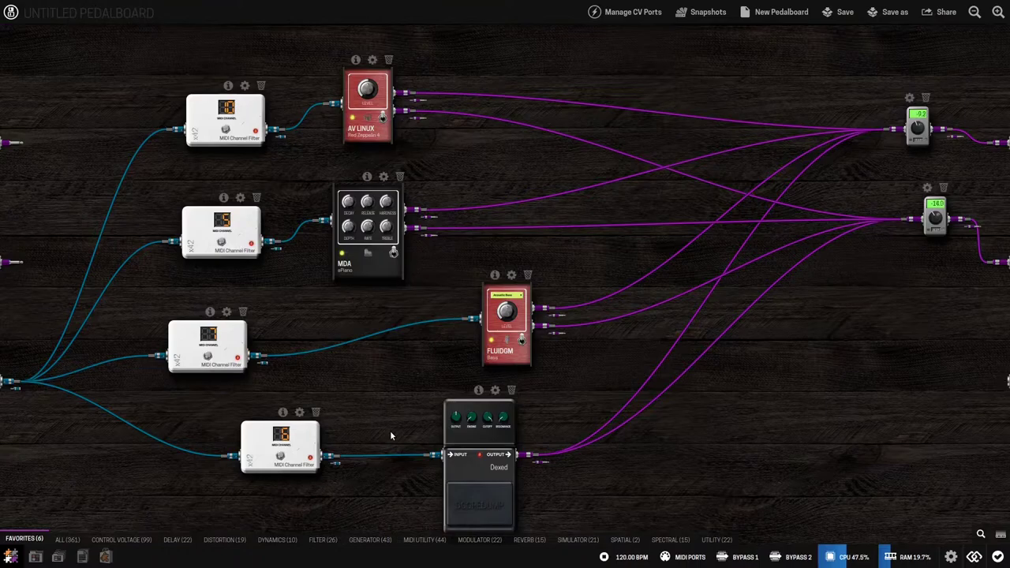
- Add a Shiroverb fed by the AV Linux drum output, with its two outputs cabled to both gains
left_click(529, 539)
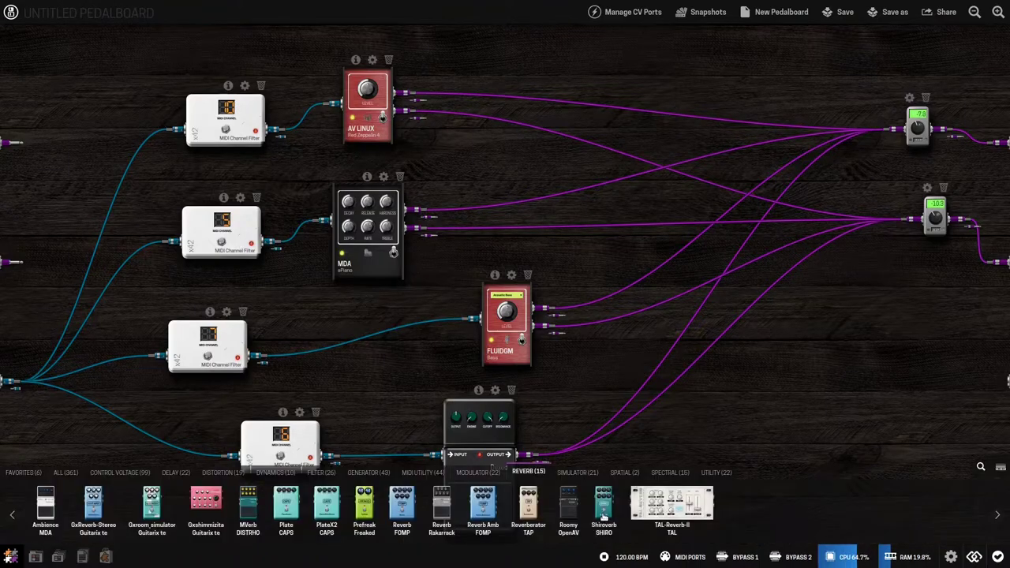
left_click_drag(603, 515, 777, 448)
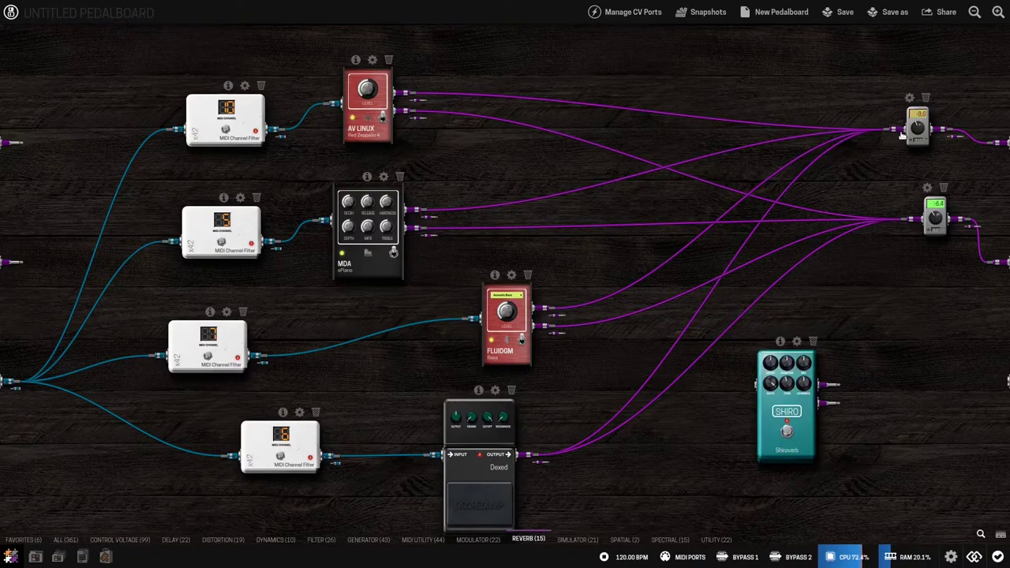
mouse_move(902, 136)
left_click_drag(900, 107, 750, 341)
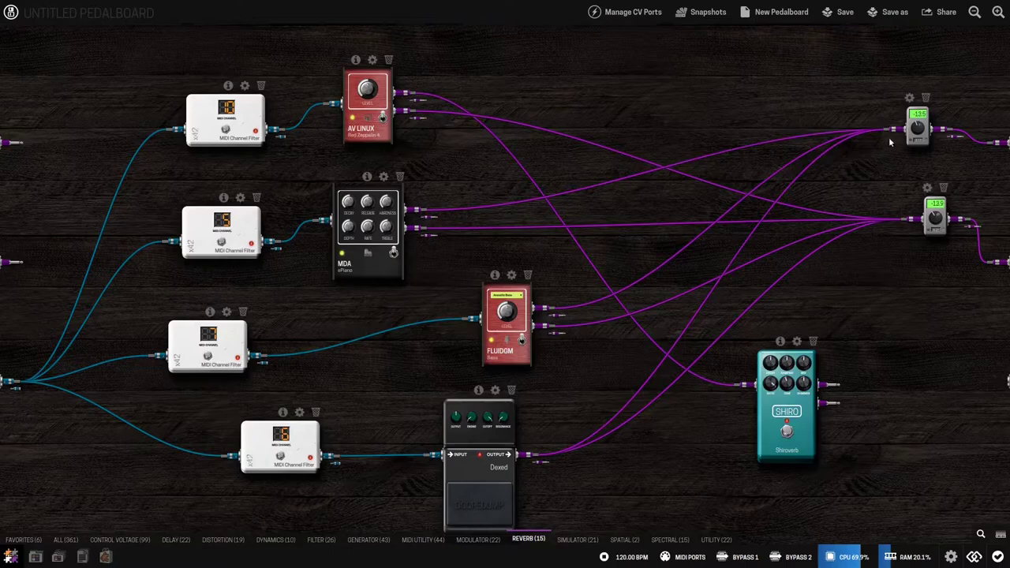
mouse_move(910, 227)
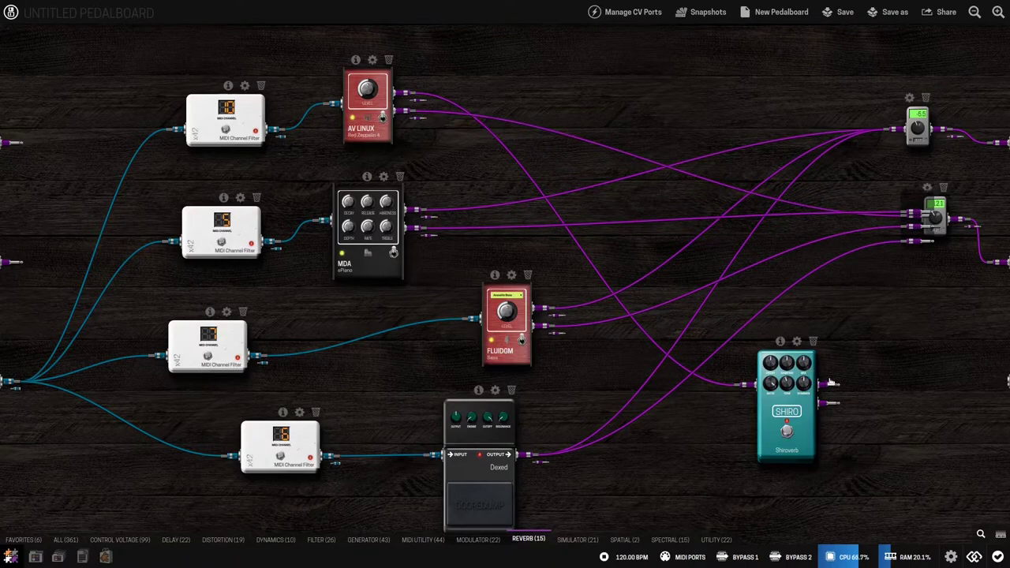
left_click_drag(830, 383, 888, 131)
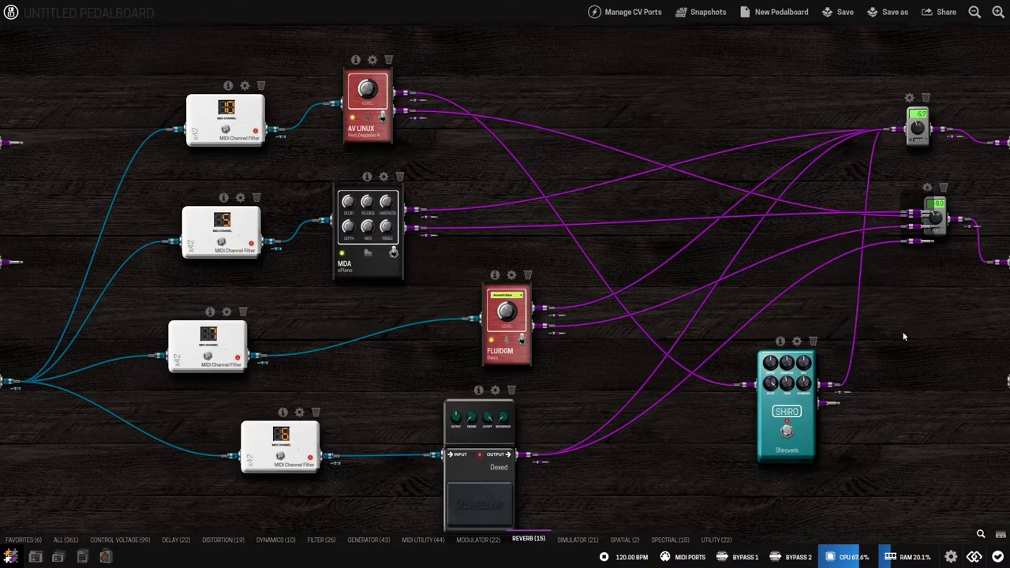
left_click_drag(826, 412, 902, 221)
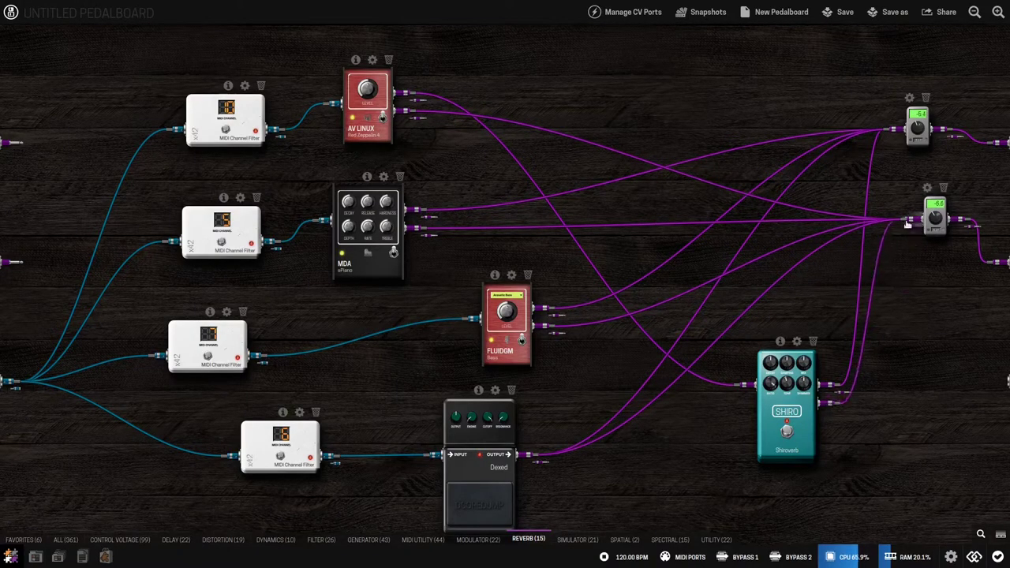
- Zoom into the Shiroverb, turn its MIX knob up three notches, and zoom back out
double_click(812, 416)
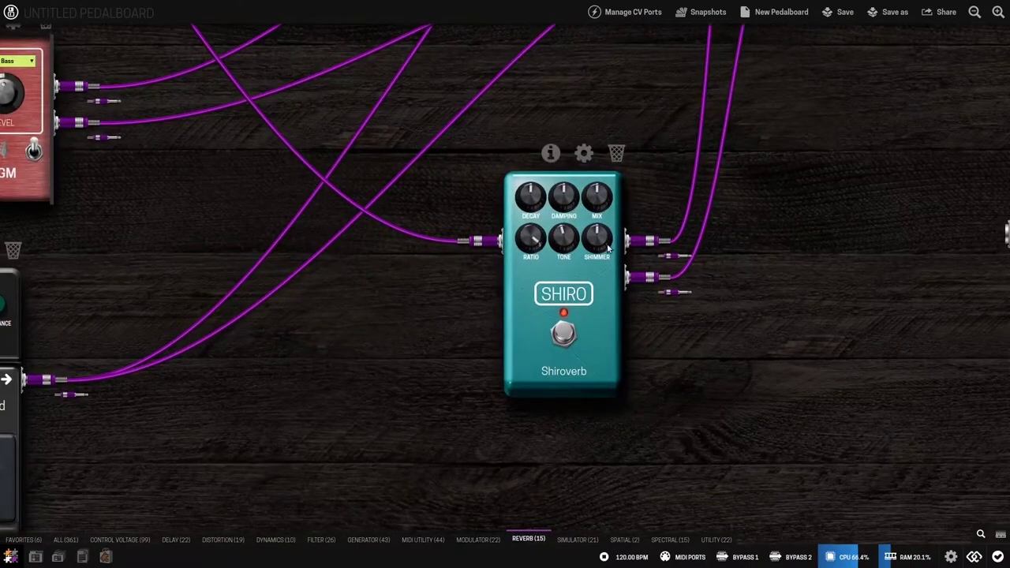
scroll(598, 197, "up", 2)
double_click(600, 284)
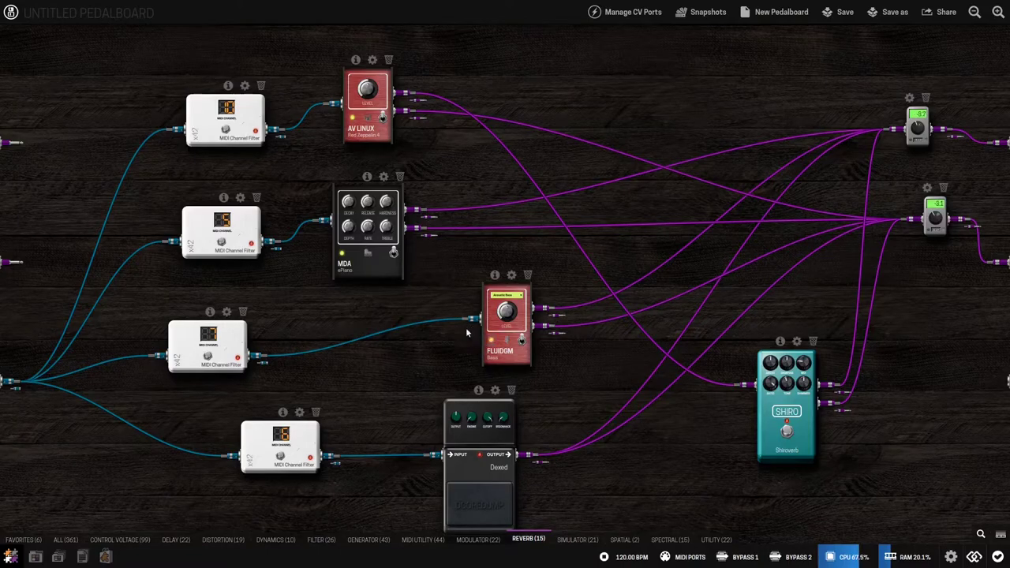
scroll(489, 444, "up", 3)
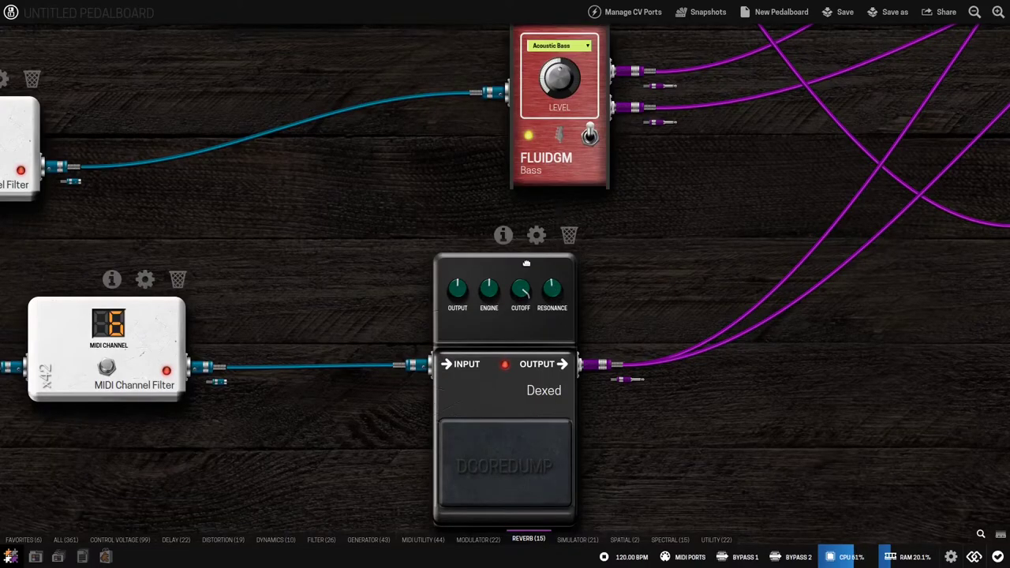
scroll(453, 513, "down", 3)
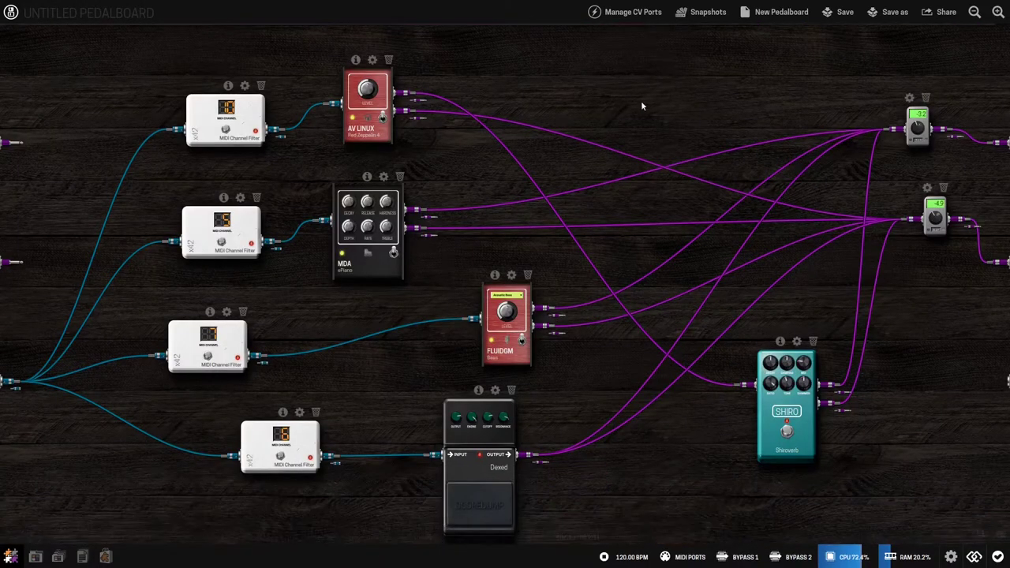
- Place the Guitarix Amp X simulator on the board and wire Hardware Capture 1 into it
left_click_drag(656, 121, 656, 121)
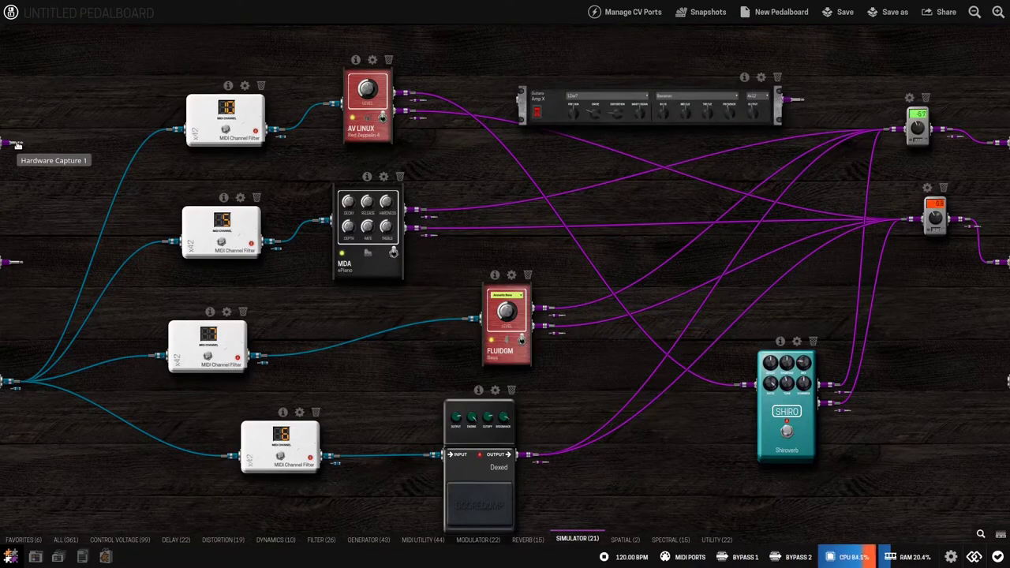
left_click_drag(17, 144, 377, 126)
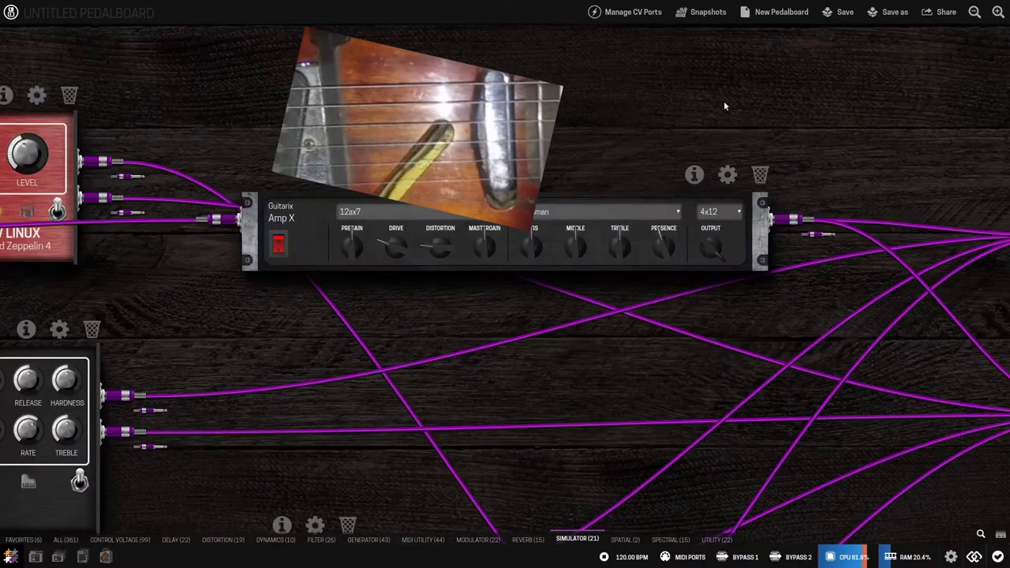
scroll(724, 103, "up", 3)
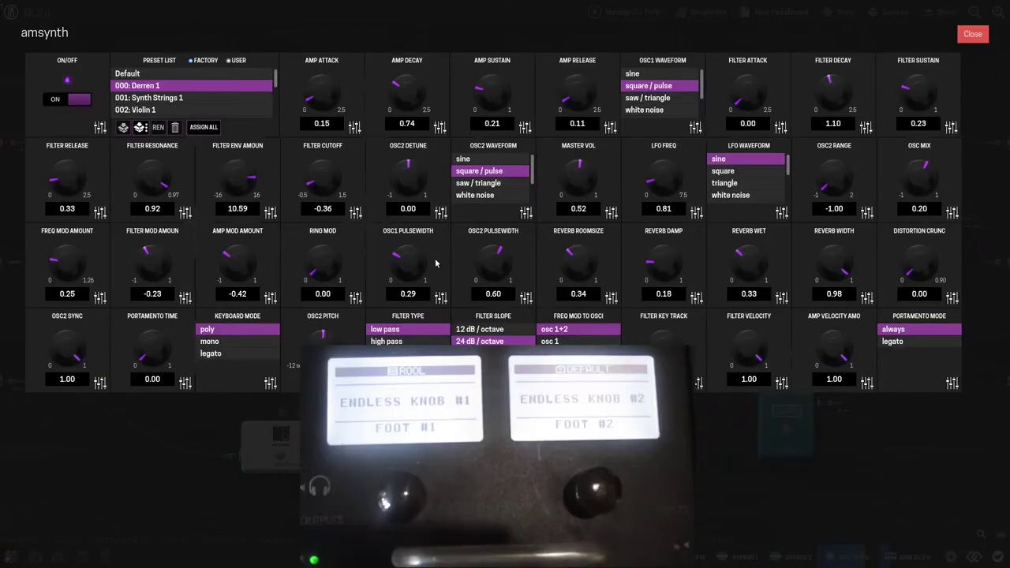
- Map amsynth's Filter Cutoff to the Duo's hardware Knob 1 and save the assignment
left_click(355, 213)
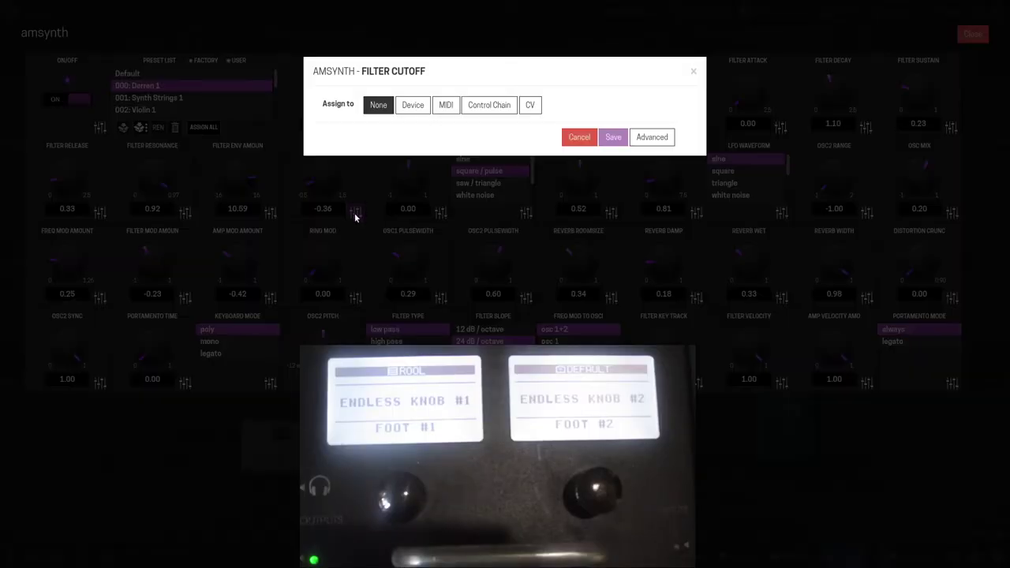
left_click(422, 107)
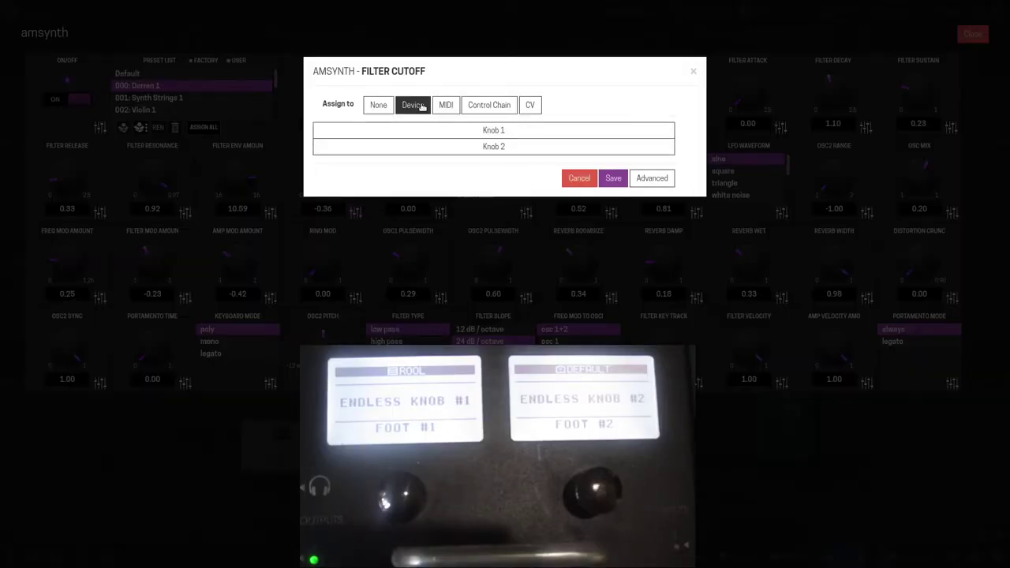
left_click(463, 131)
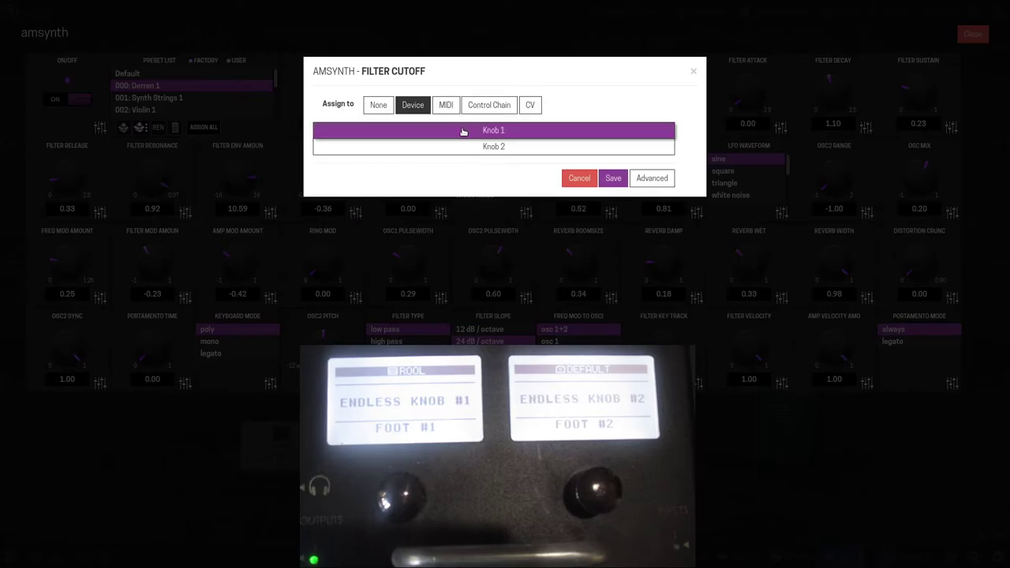
left_click(614, 180)
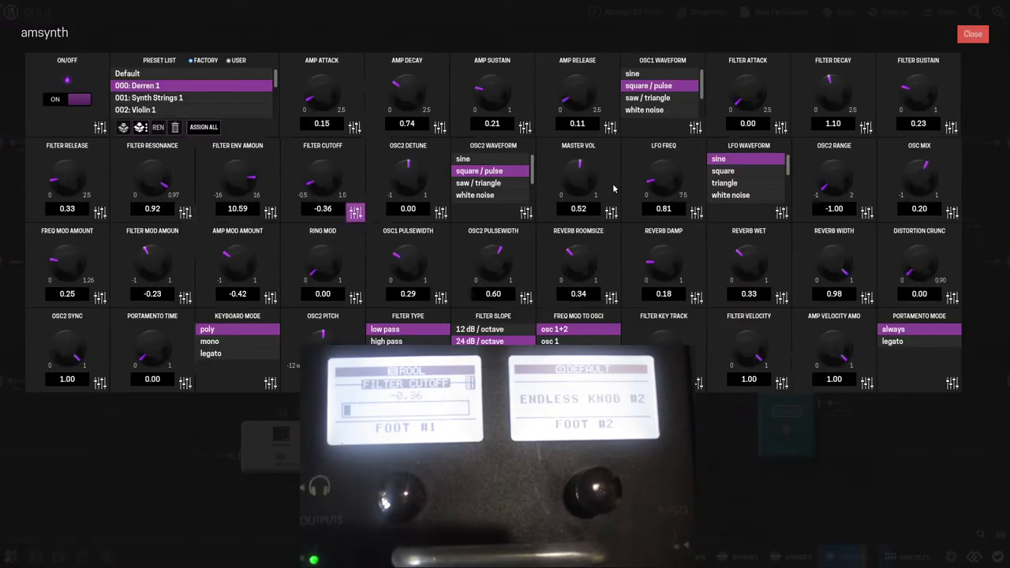